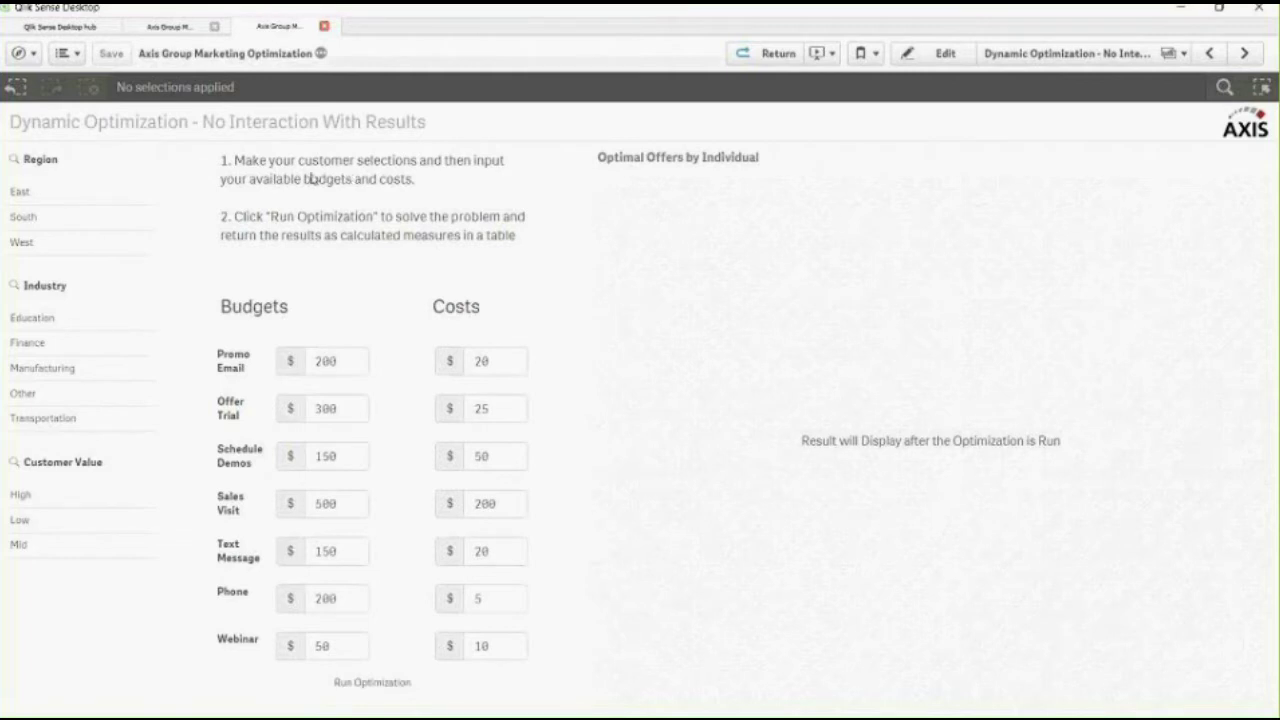
Filter customers to the East and South regions and the Education and Finance industries, and run the optimization
drag(95, 195, 95, 216)
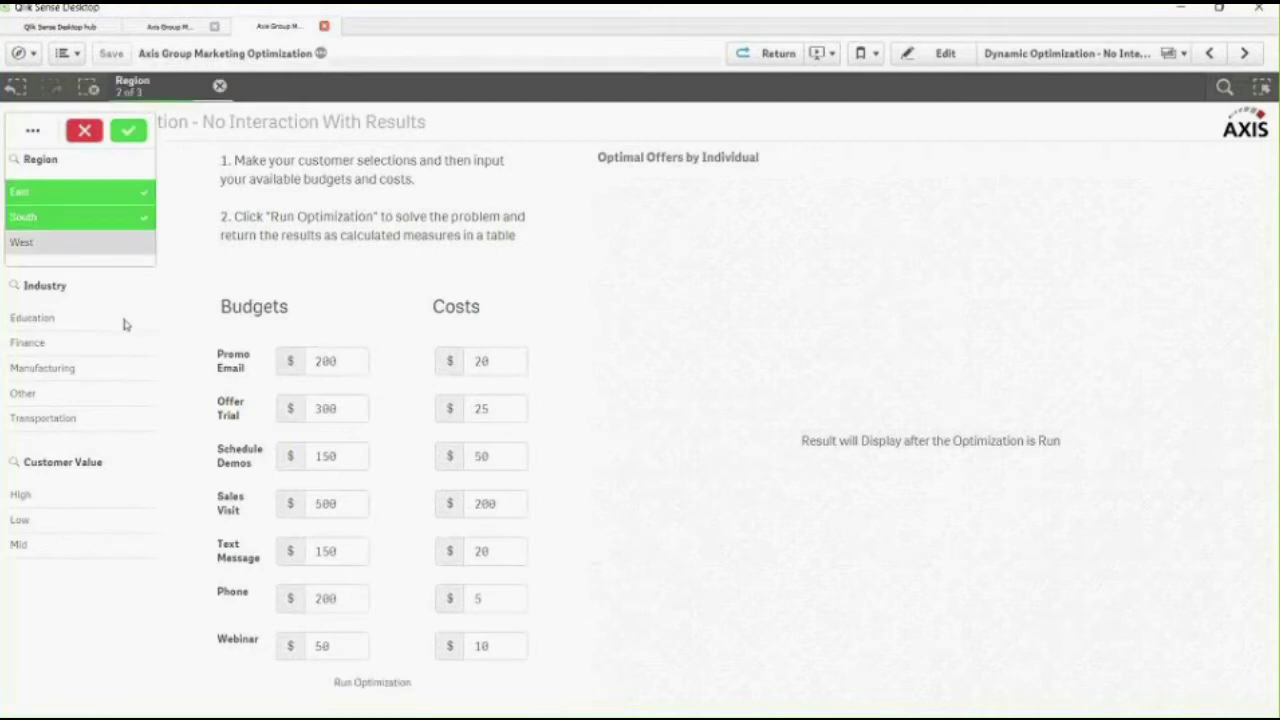
drag(121, 325, 110, 342)
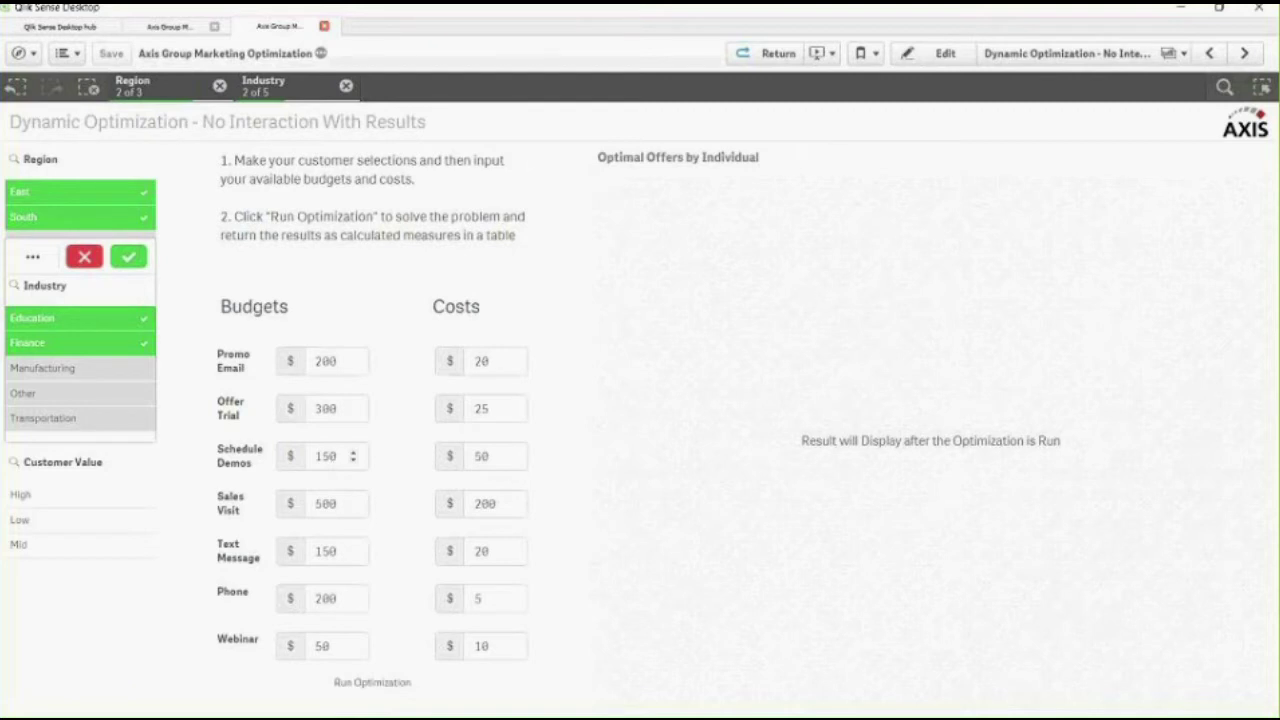
click(381, 684)
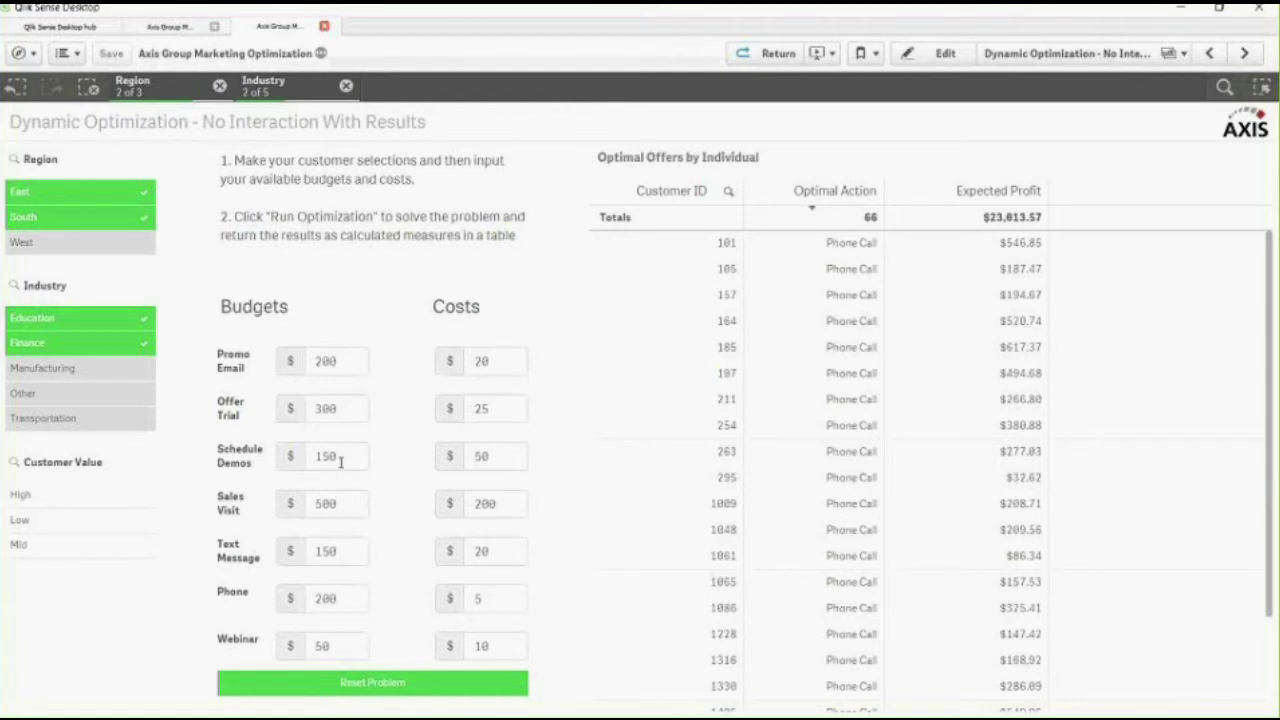
Set the Phone budget to $0 and update the optimal offers for that budget
double_click(325, 597)
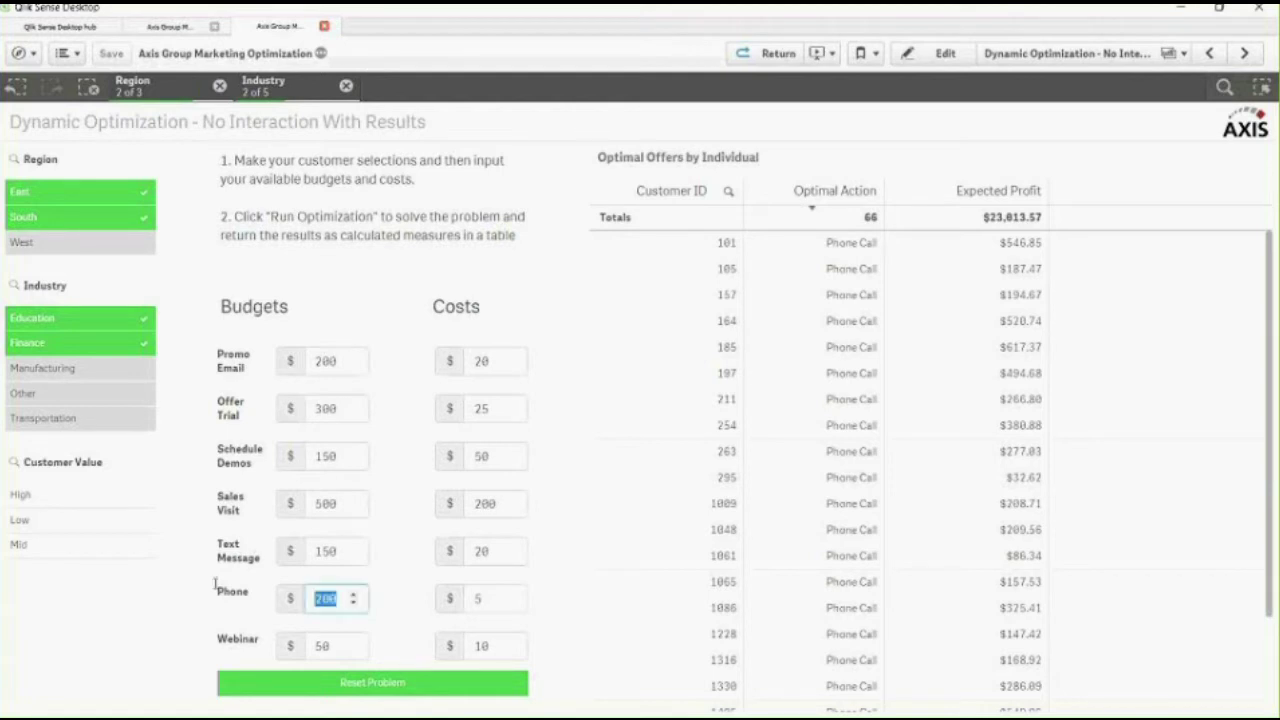
text(0)
click(417, 630)
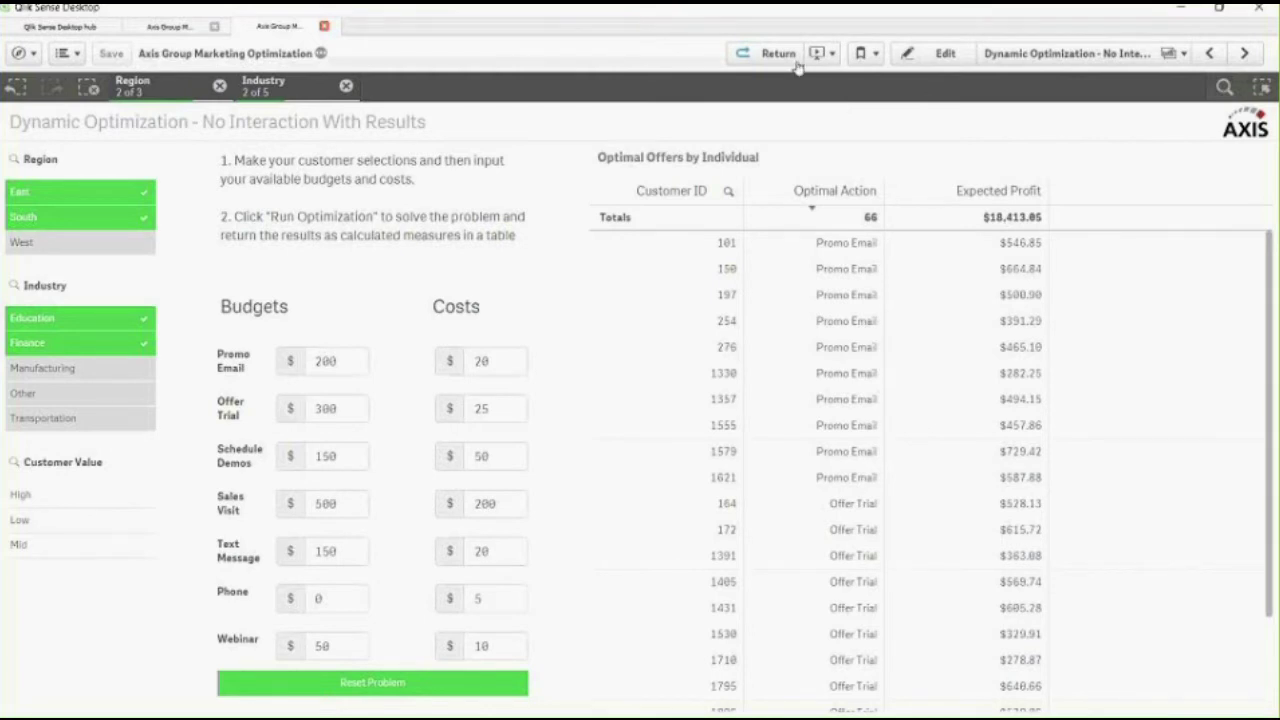
Edit the sheet and open the Optimal Action column's expression from the Optimal Offers by Individual table in the expression editor
click(945, 53)
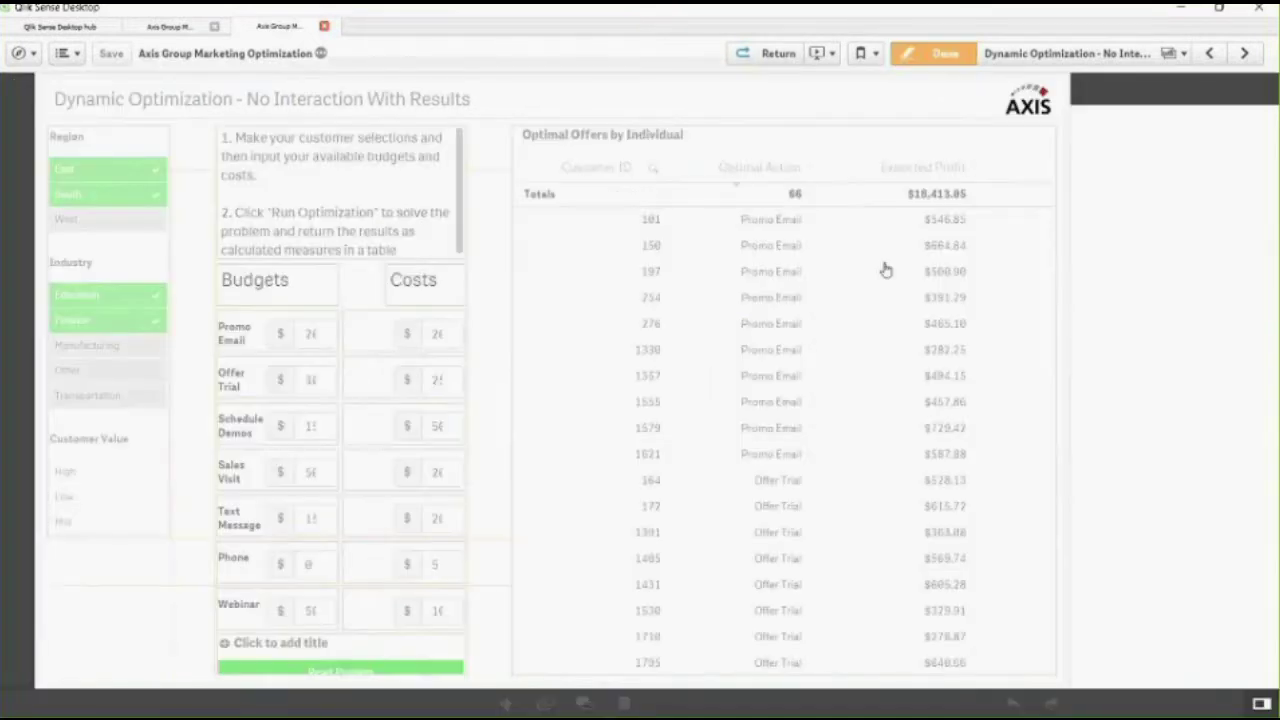
click(866, 266)
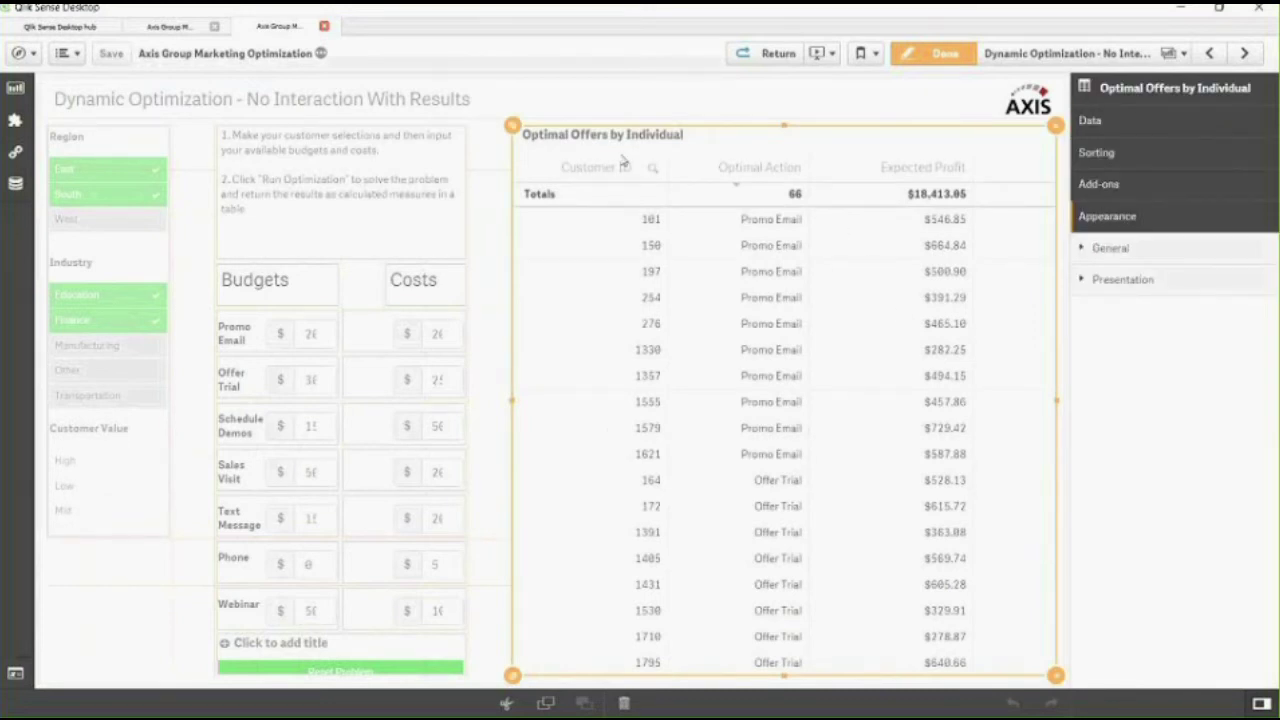
click(1098, 124)
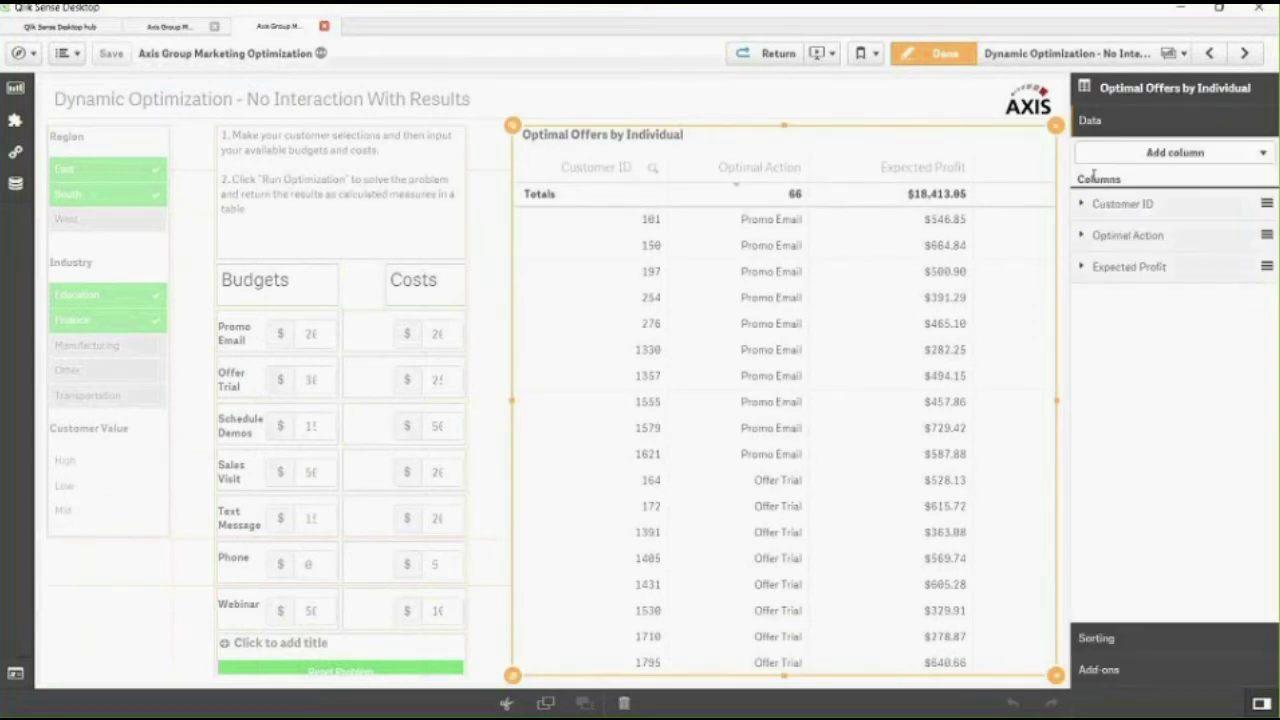
click(1110, 205)
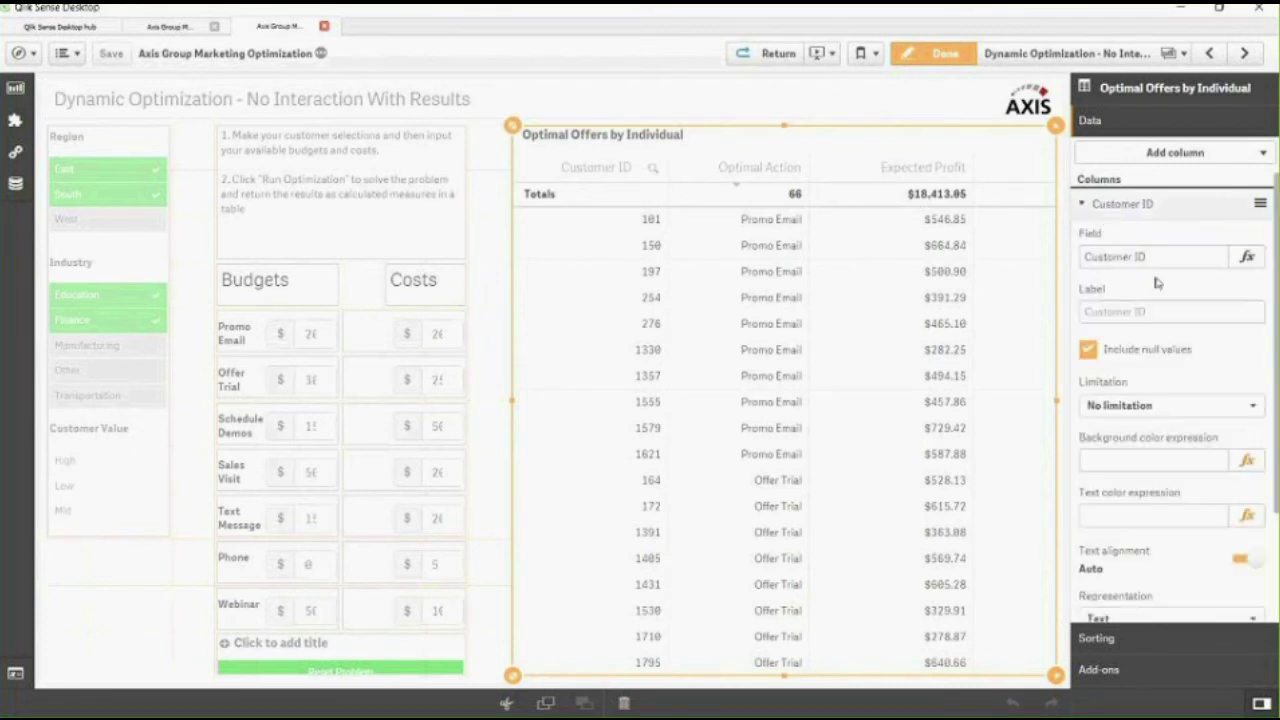
click(1084, 206)
click(1097, 238)
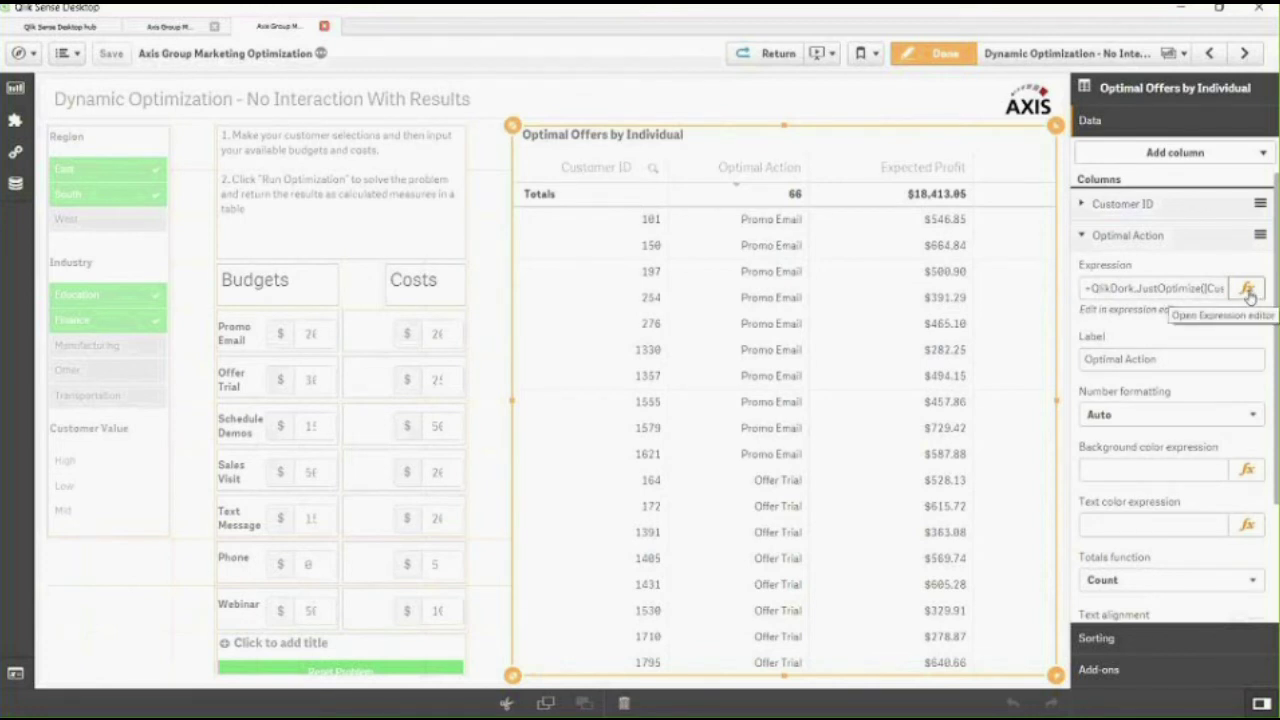
click(1248, 289)
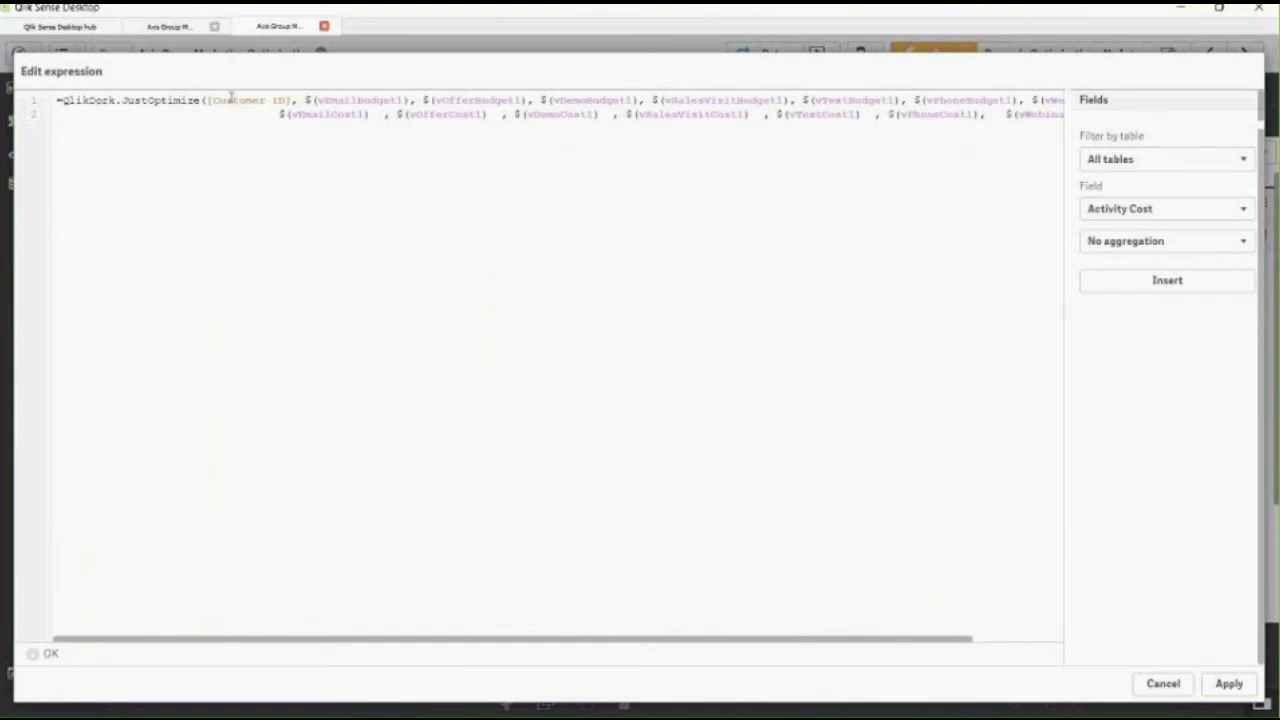
Examine the Customer ID, budget and cost arguments passed in the Optimal Action expression
drag(210, 100, 293, 100)
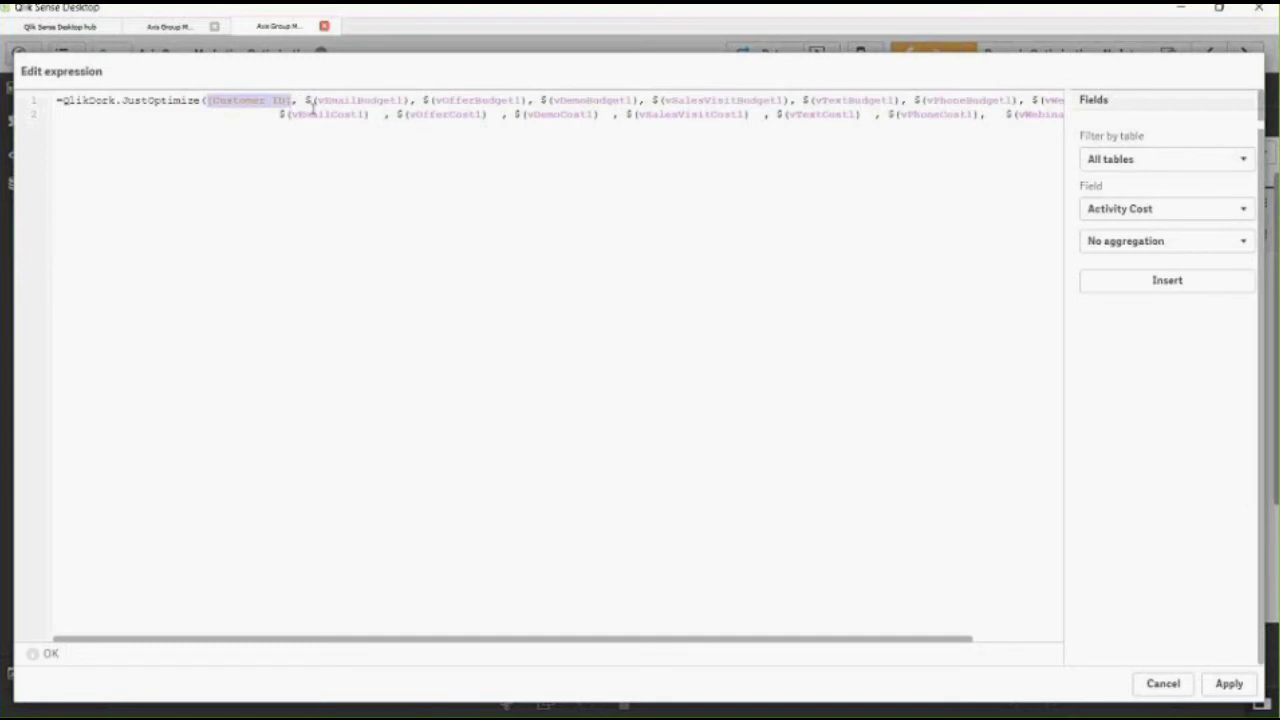
drag(306, 100, 491, 114)
click(497, 174)
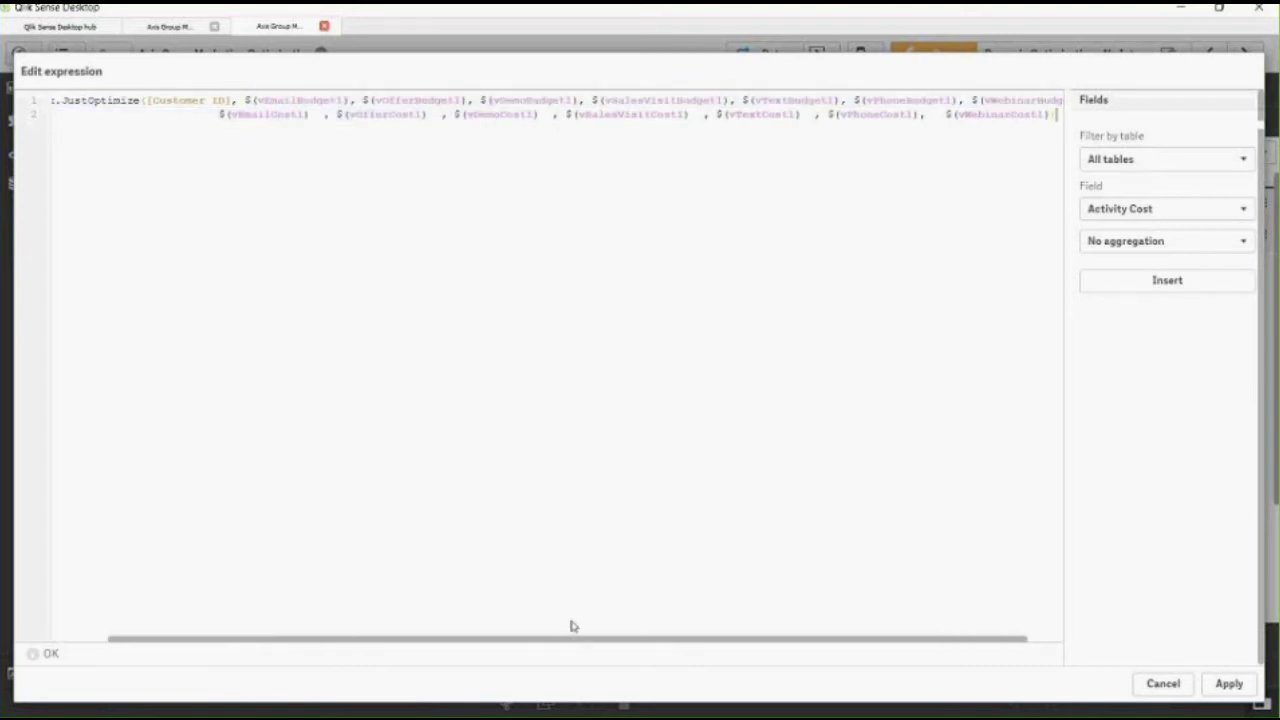
drag(573, 637, 77, 68)
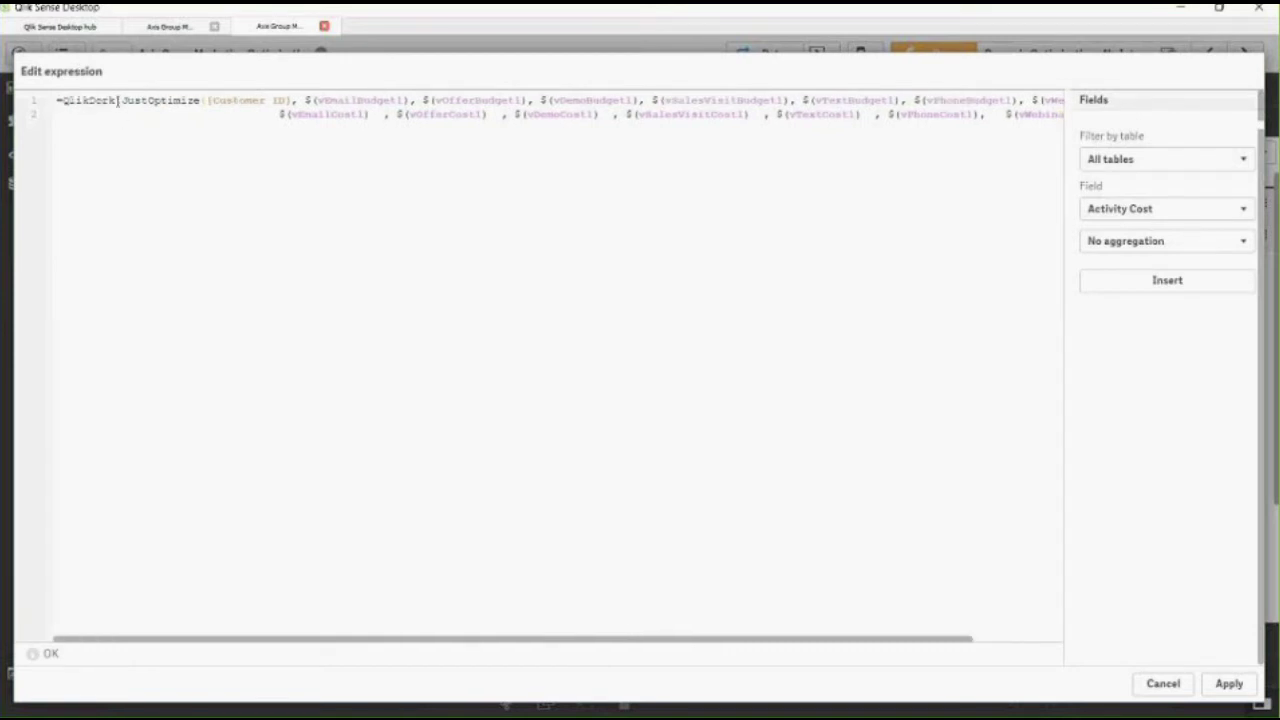
Highlight and examine the QlikDork prefix that starts the Optimal Action expression
drag(115, 103, 62, 111)
key(ctrl+End)
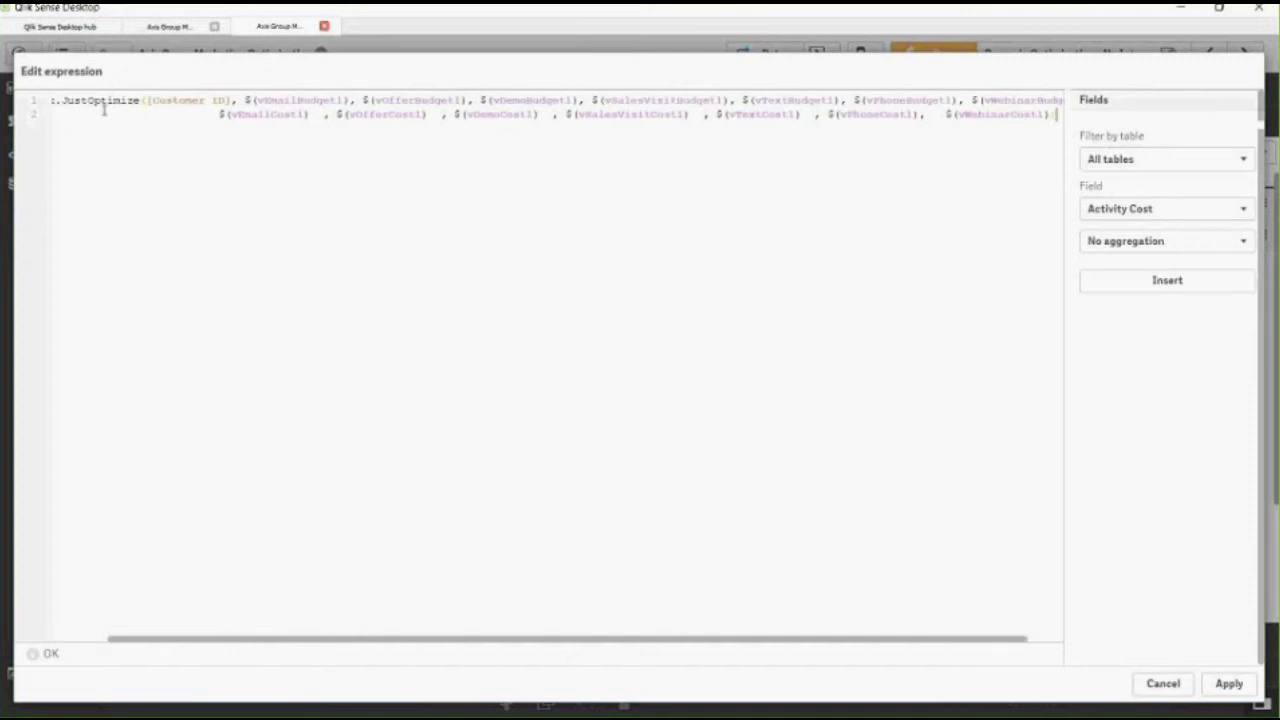
drag(225, 638, 120, 449)
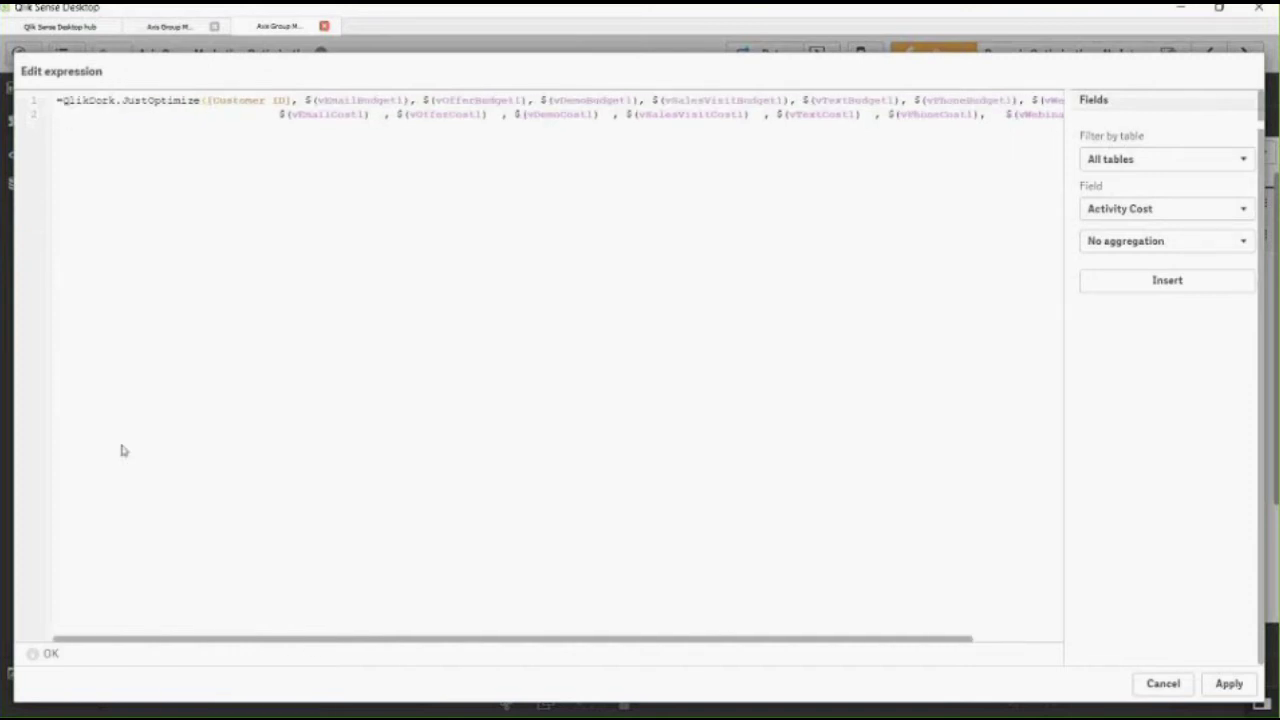
mouse_move(115, 103)
mouse_down()
mouse_move(80, 106)
mouse_move(92, 111)
mouse_up()
drag(119, 106, 65, 108)
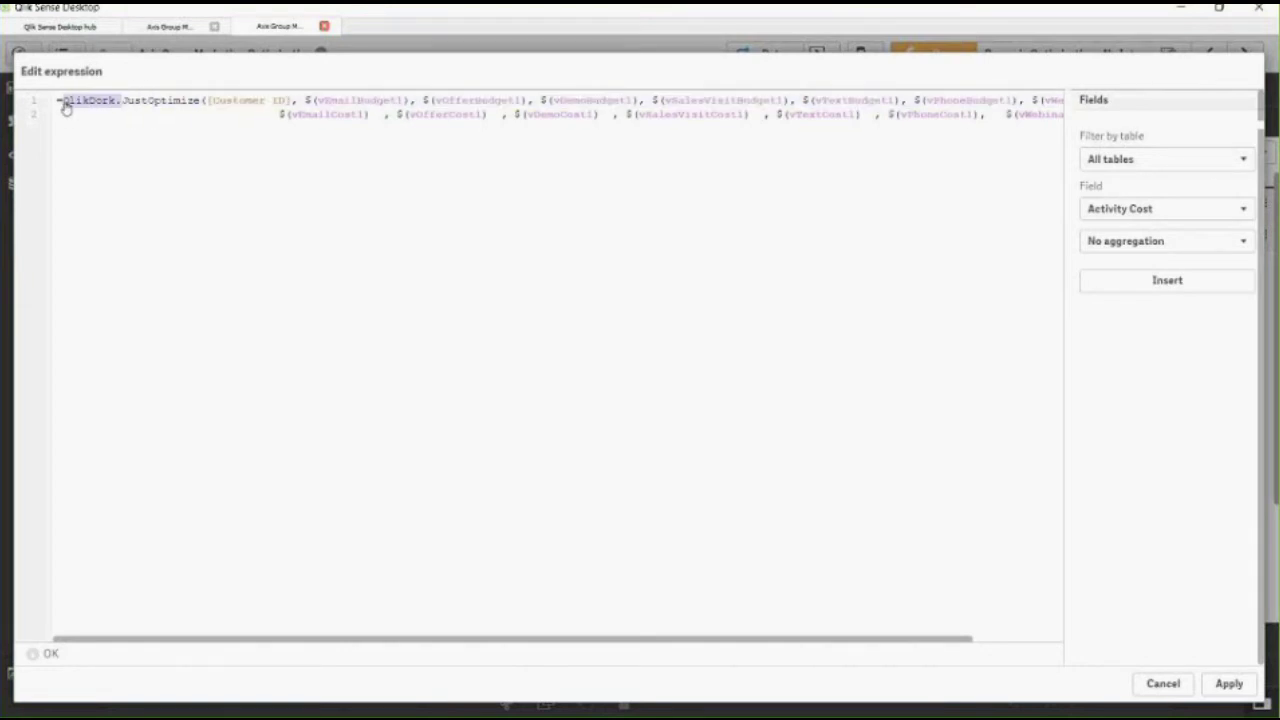
shift+click(120, 100)
drag(117, 104, 63, 104)
click(128, 113)
click(117, 102)
drag(117, 102, 63, 102)
Examine the JustOptimize function name and its arguments in the expression, and close the editor without applying changes
drag(122, 102, 202, 102)
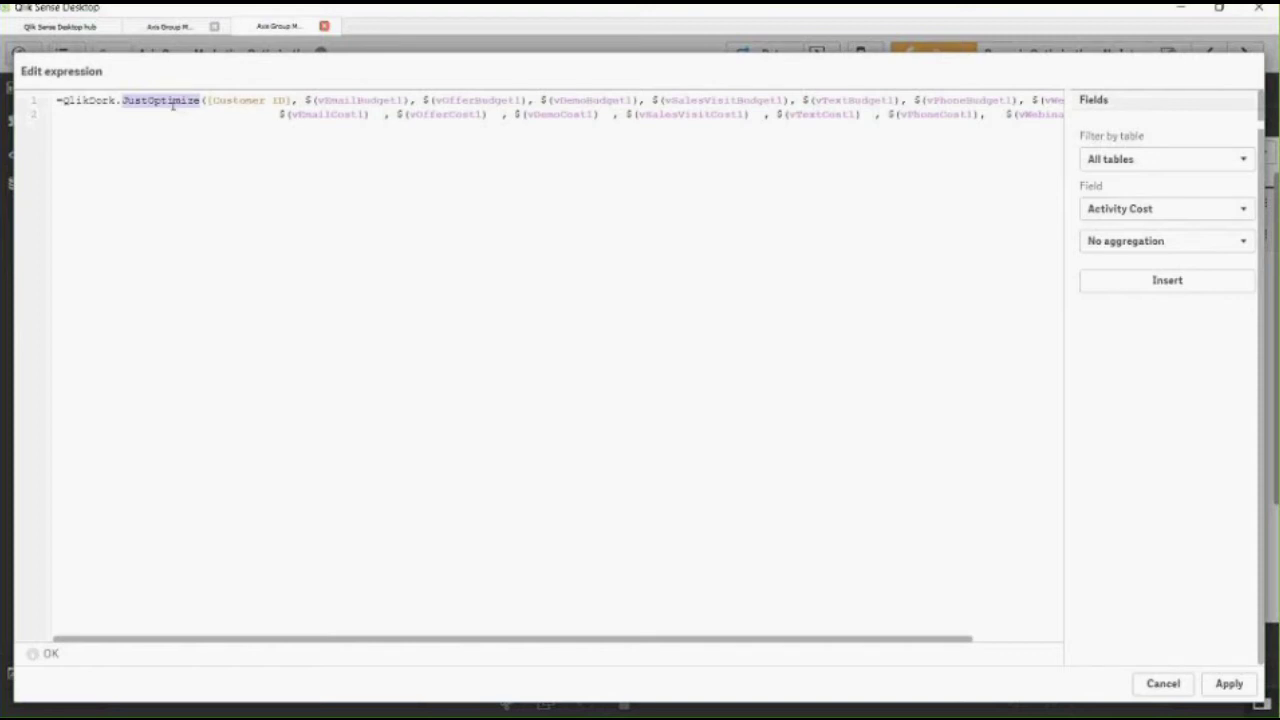
click(120, 100)
drag(118, 100, 178, 100)
click(129, 100)
drag(208, 100, 730, 102)
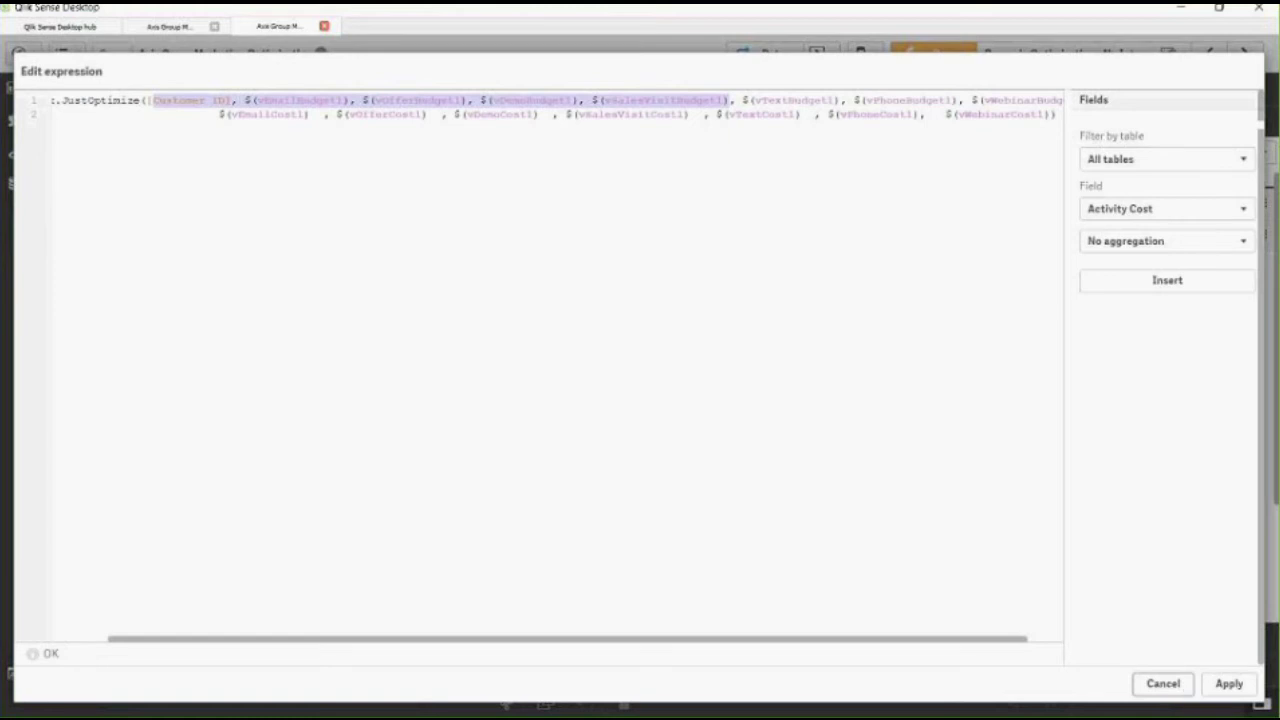
click(1185, 683)
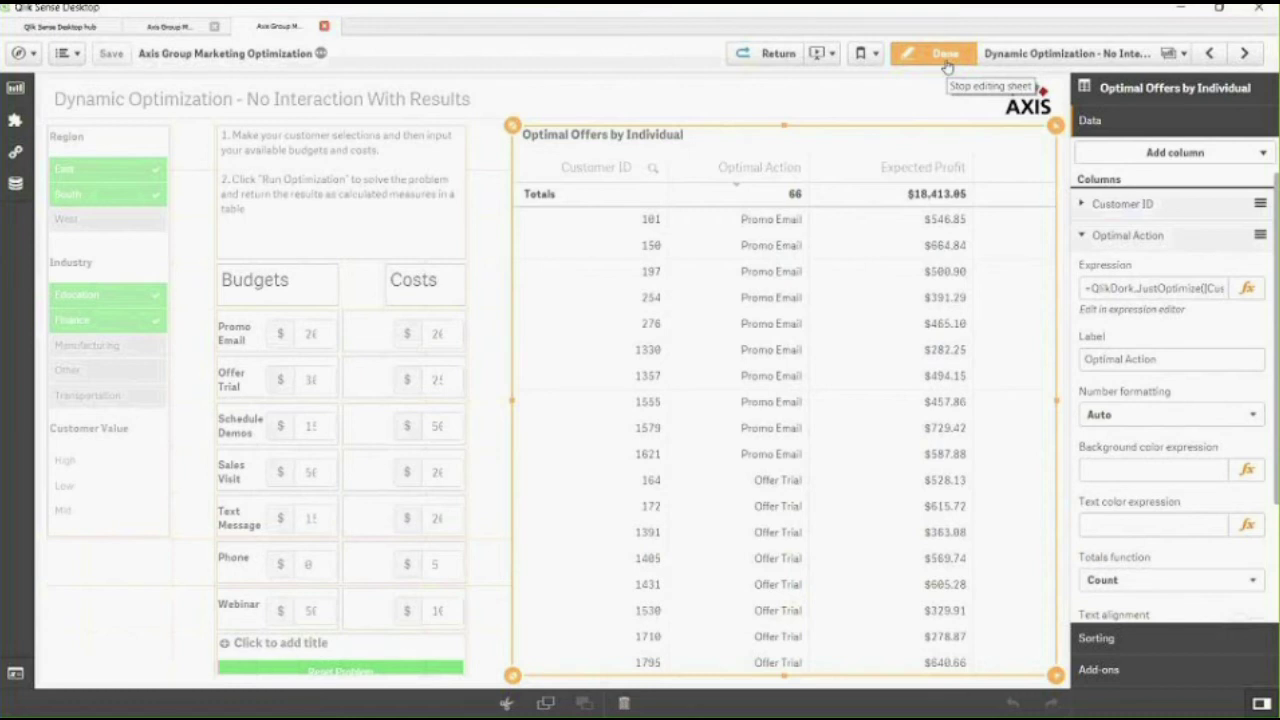
Return to the story presentation and advance to the Advanced Analytics Integration Architecture slide
click(777, 54)
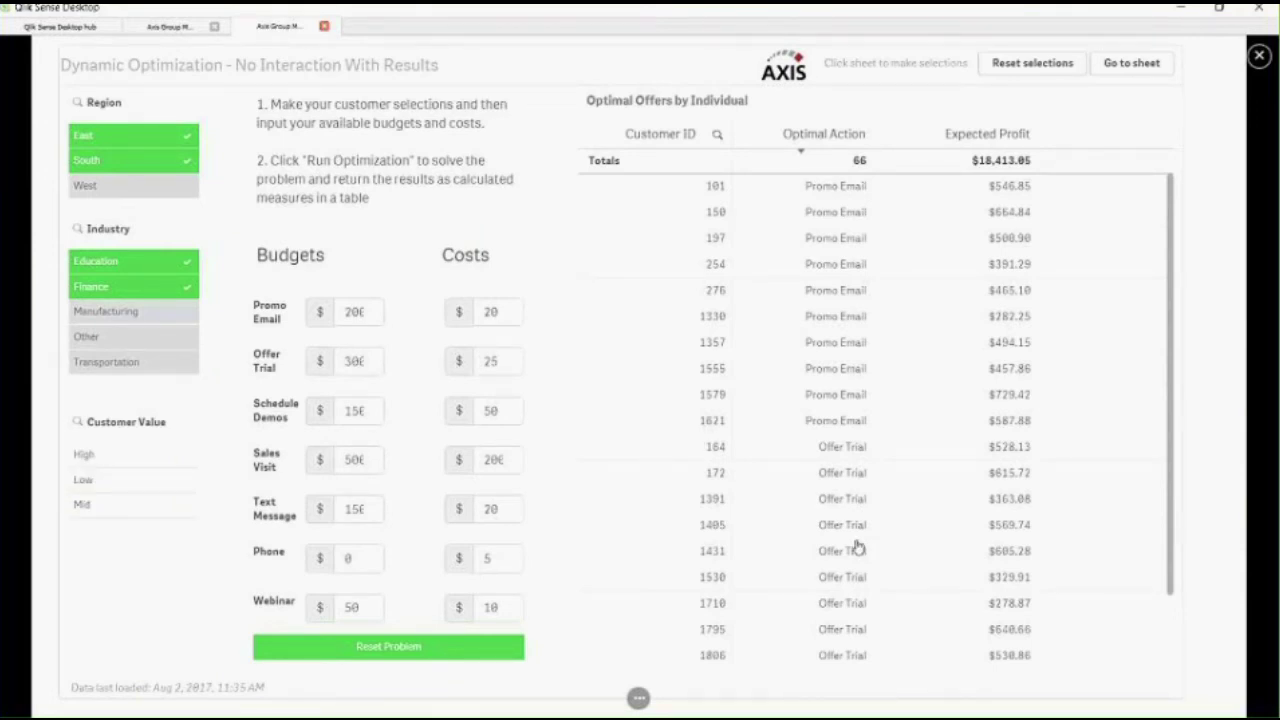
key(Right)
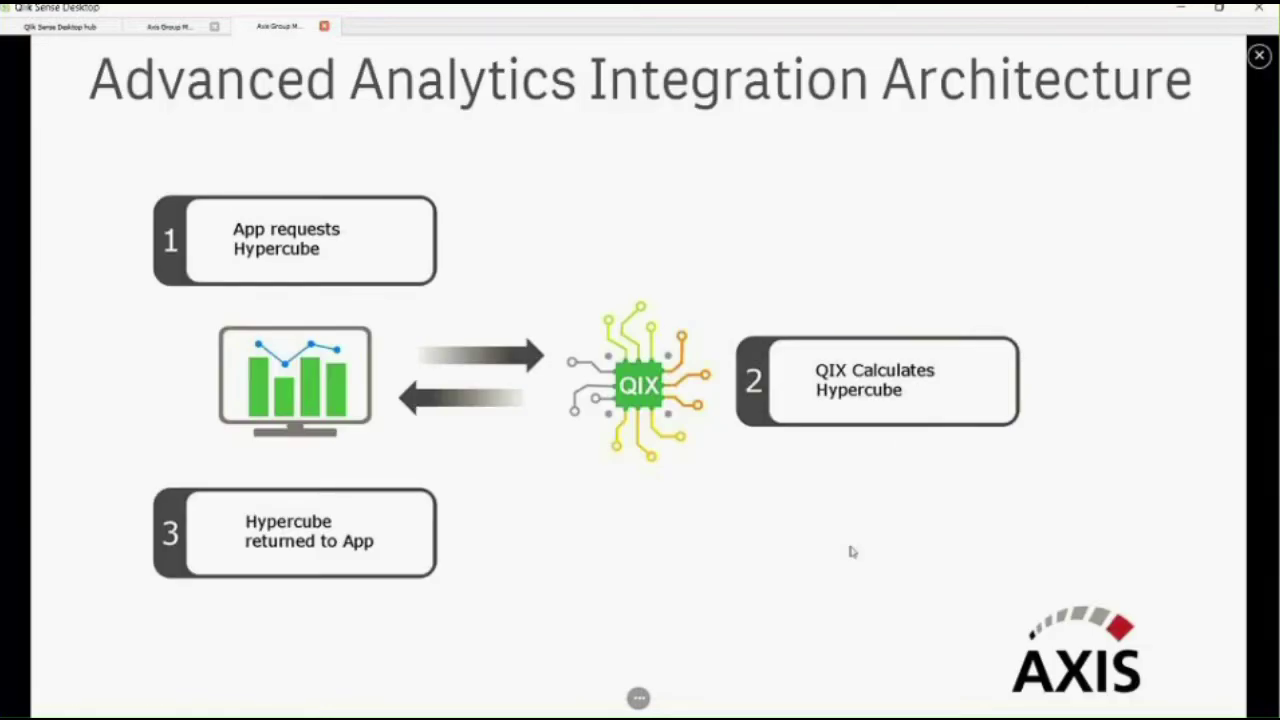